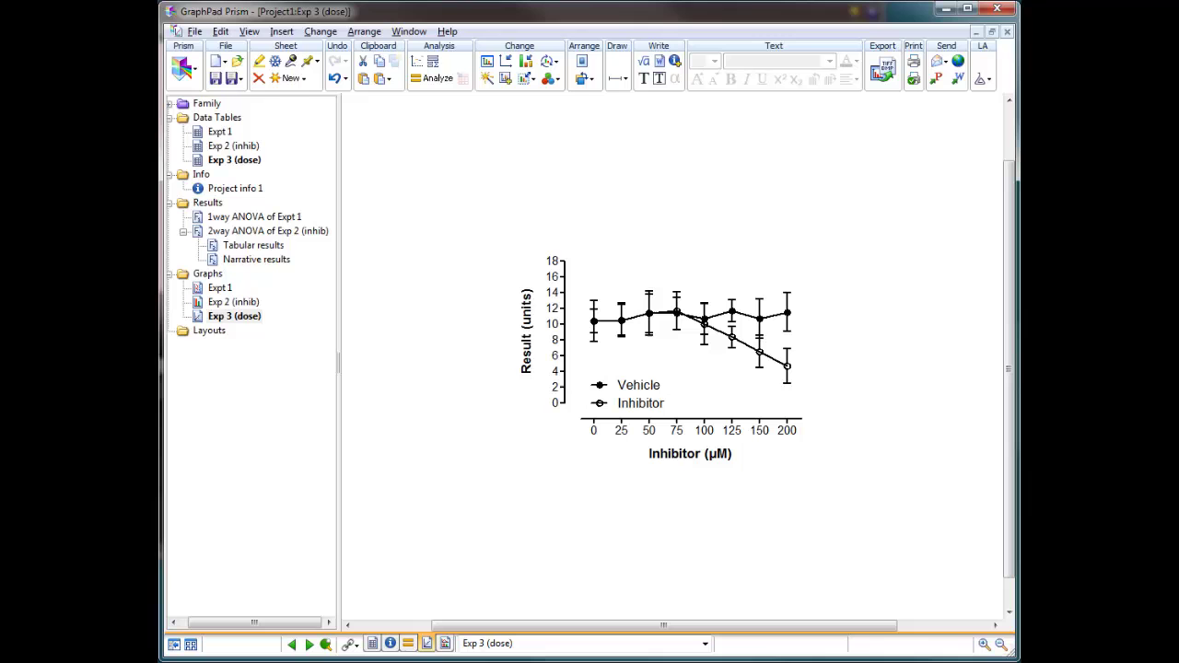
# View the Exp 2 (inhib) bar graph, then return to the Exp 3 (dose) graph
pyautogui.click(234, 302)
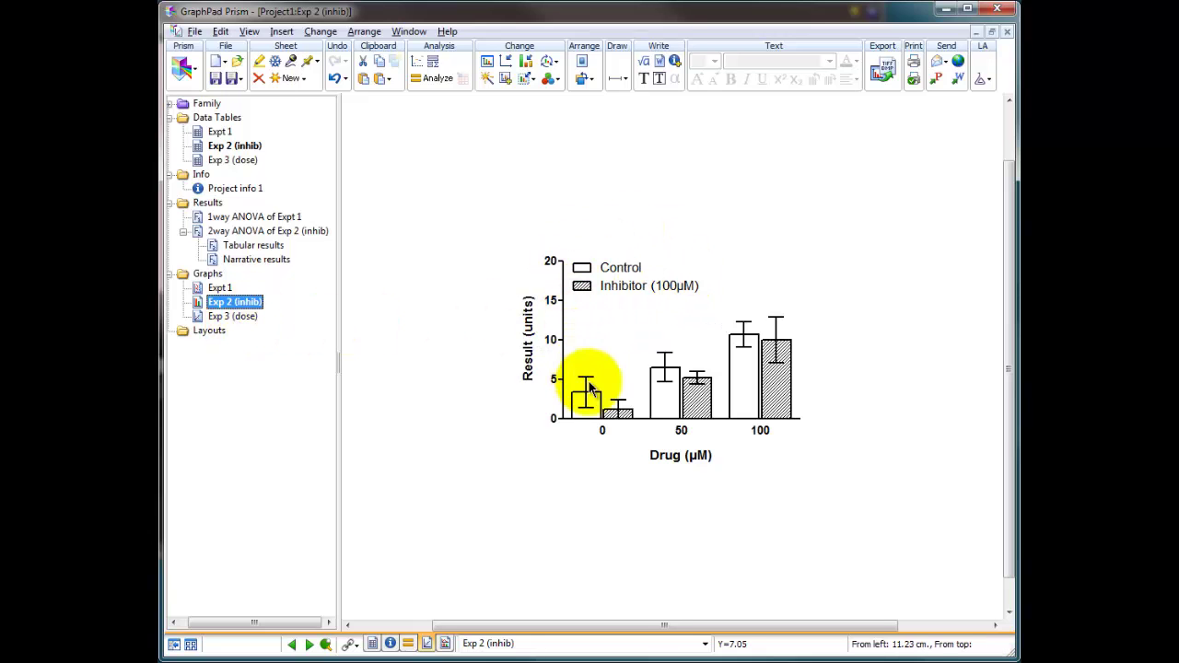
pyautogui.moveTo(784, 367)
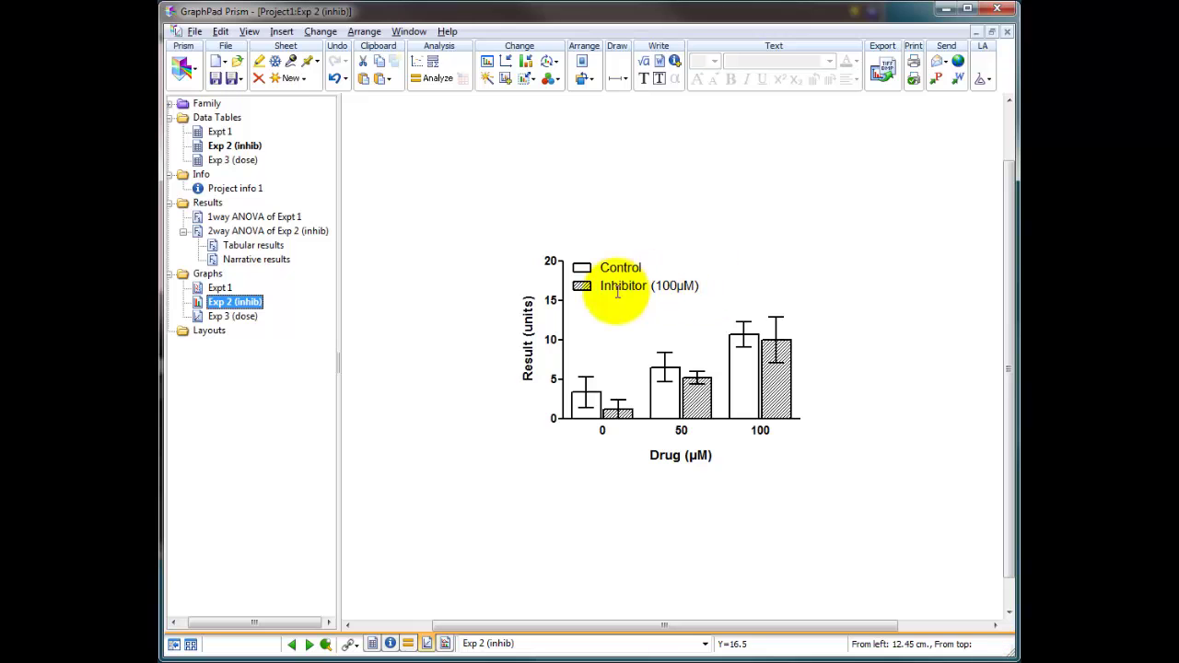
pyautogui.click(232, 318)
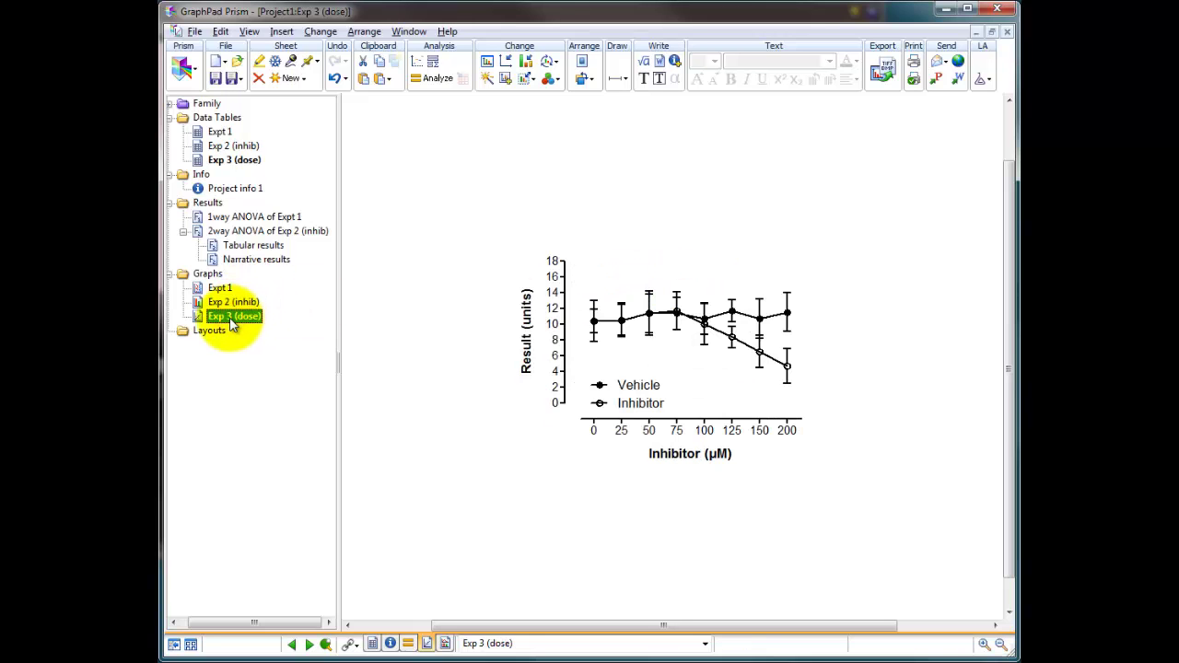
pyautogui.moveTo(232, 321)
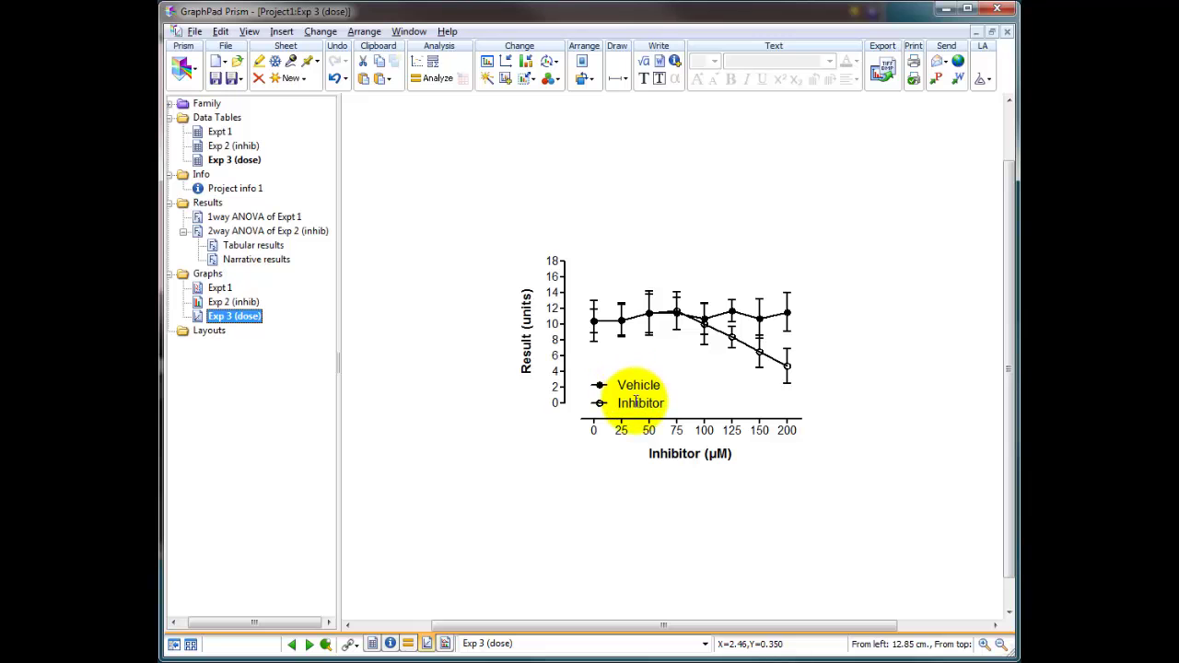
# Open the Exp 3 (dose) data table and select the Vehicle and Inhibitor data set columns
pyautogui.click(234, 162)
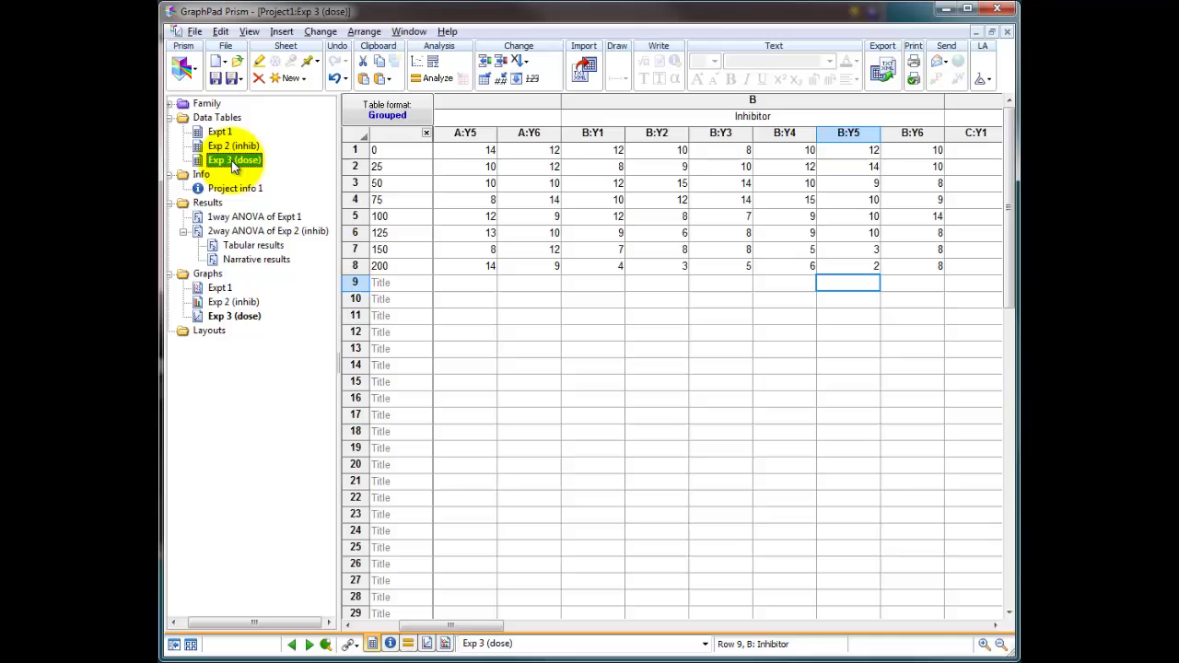
pyautogui.moveTo(234, 164)
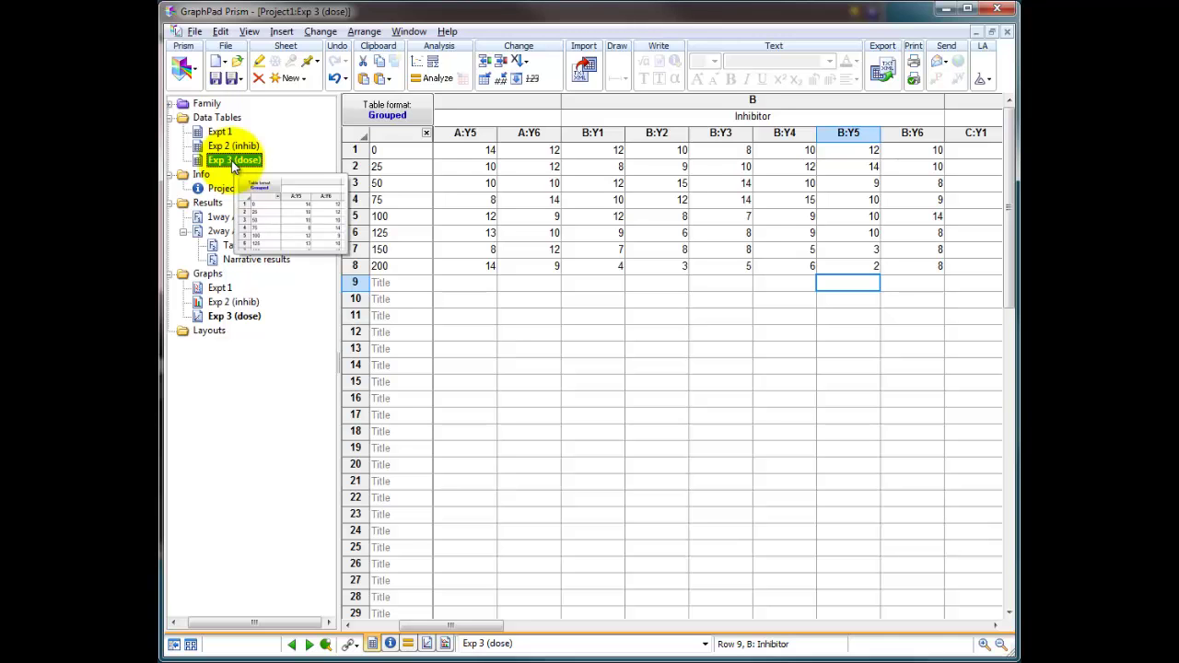
pyautogui.moveTo(483, 625); pyautogui.dragTo(433, 627)
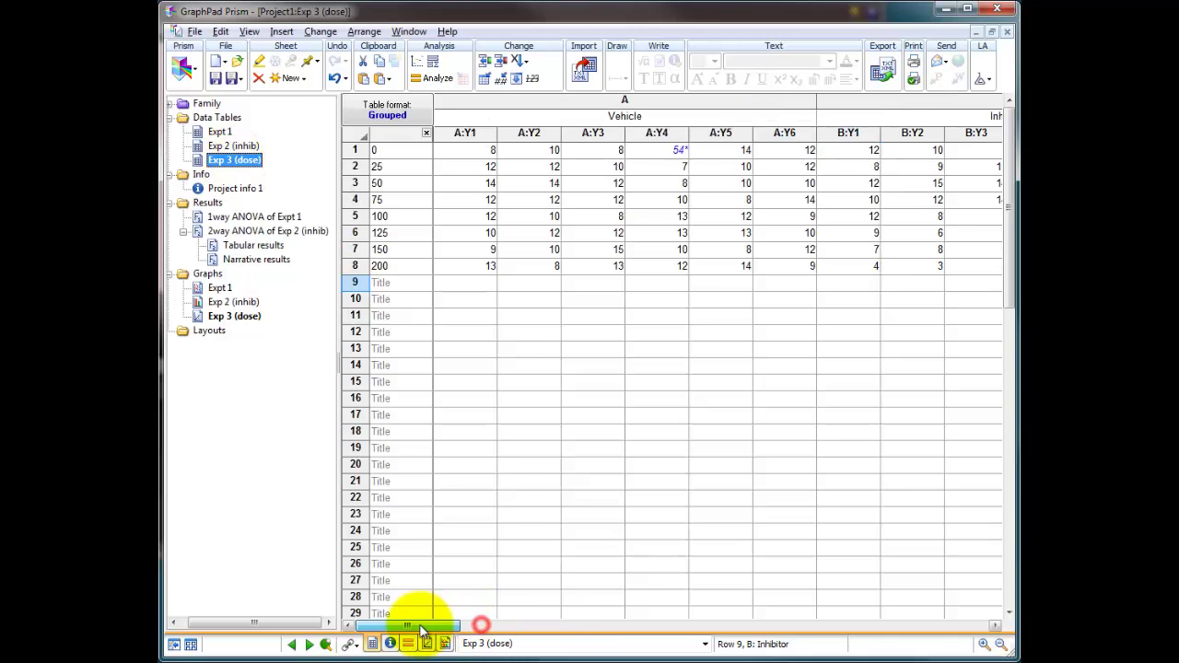
pyautogui.click(606, 102)
pyautogui.click(957, 101)
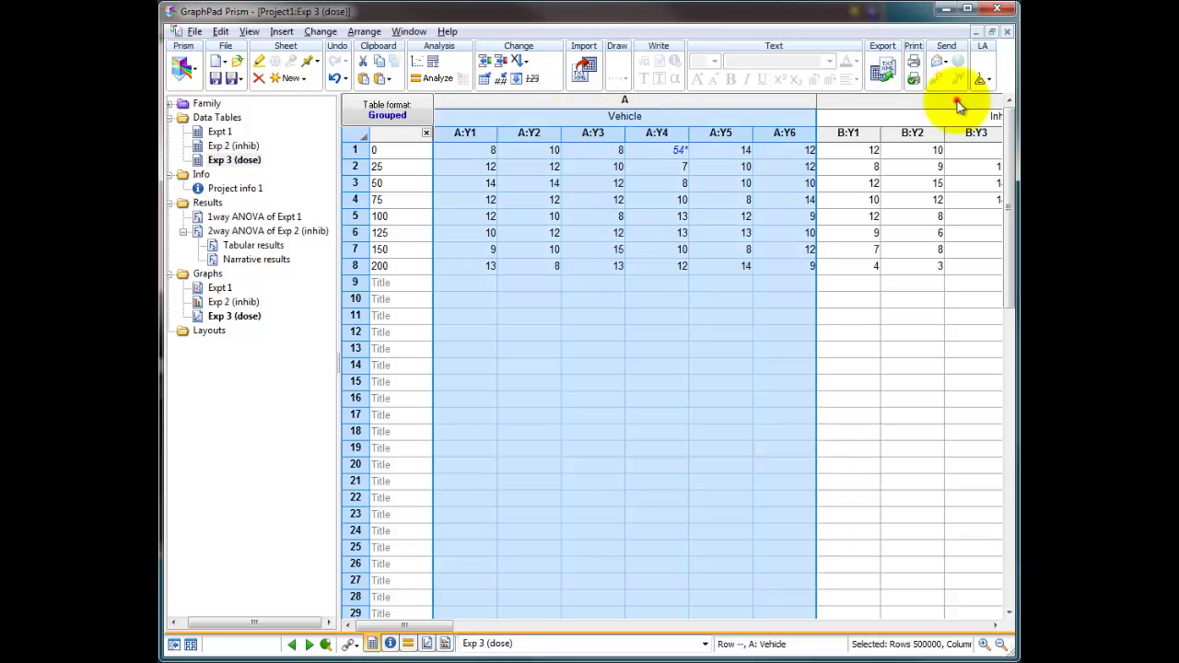
pyautogui.click(649, 104)
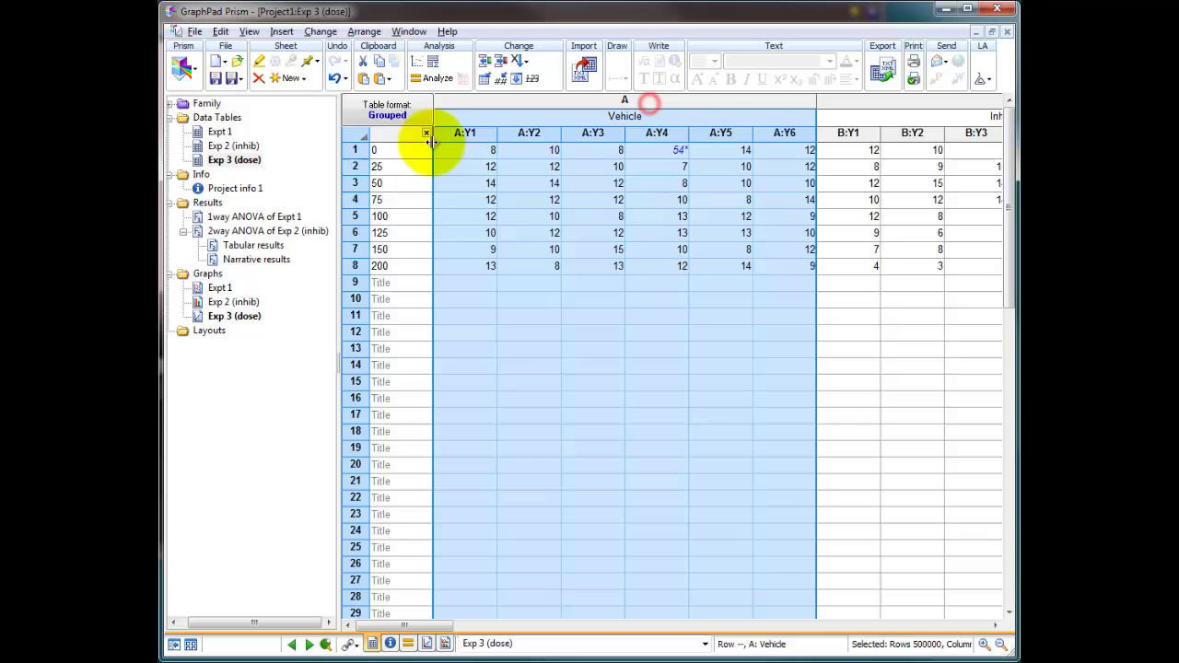
# Step through the X dose values from 25 down to 200
pyautogui.click(406, 165)
pyautogui.click(408, 199)
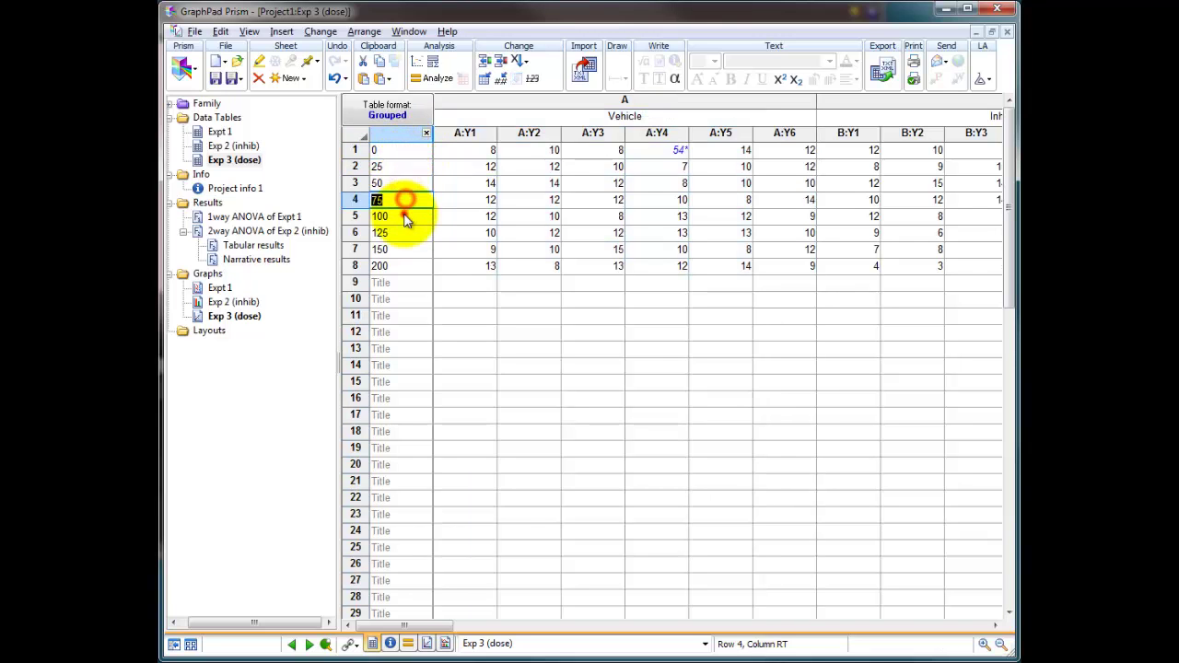
pyautogui.click(405, 216)
pyautogui.click(405, 233)
pyautogui.click(404, 250)
pyautogui.click(403, 264)
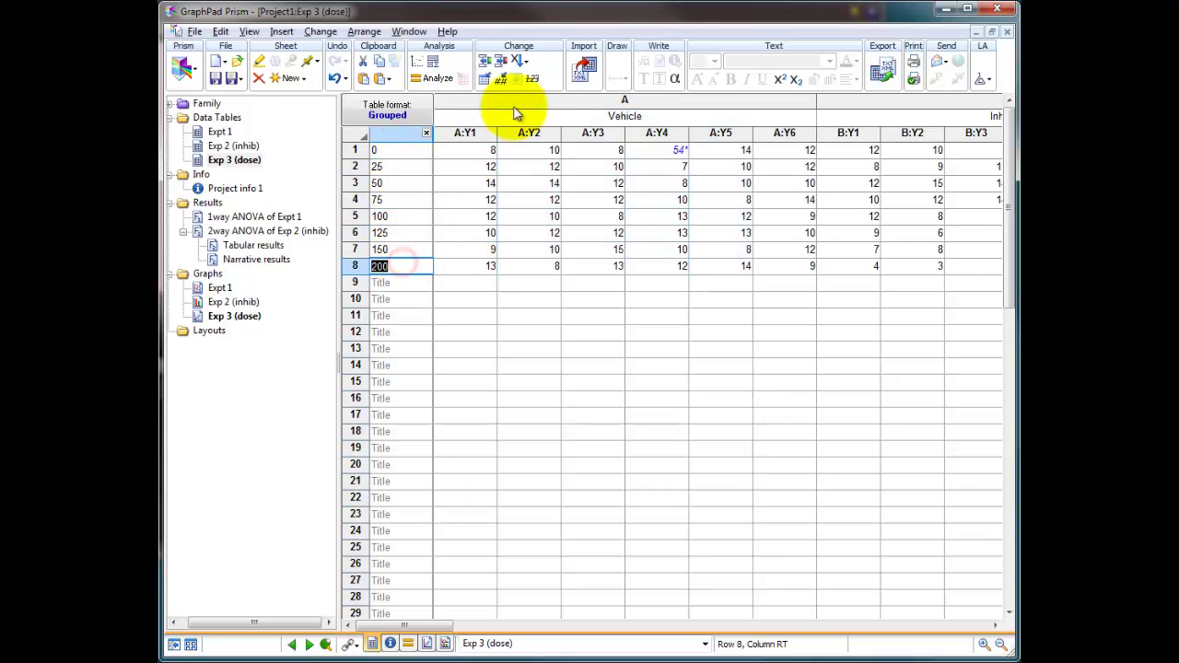
# Confirm the 54* Vehicle value stays excluded, then return to the Exp 3 (dose) graph
pyautogui.rightClick(669, 154)
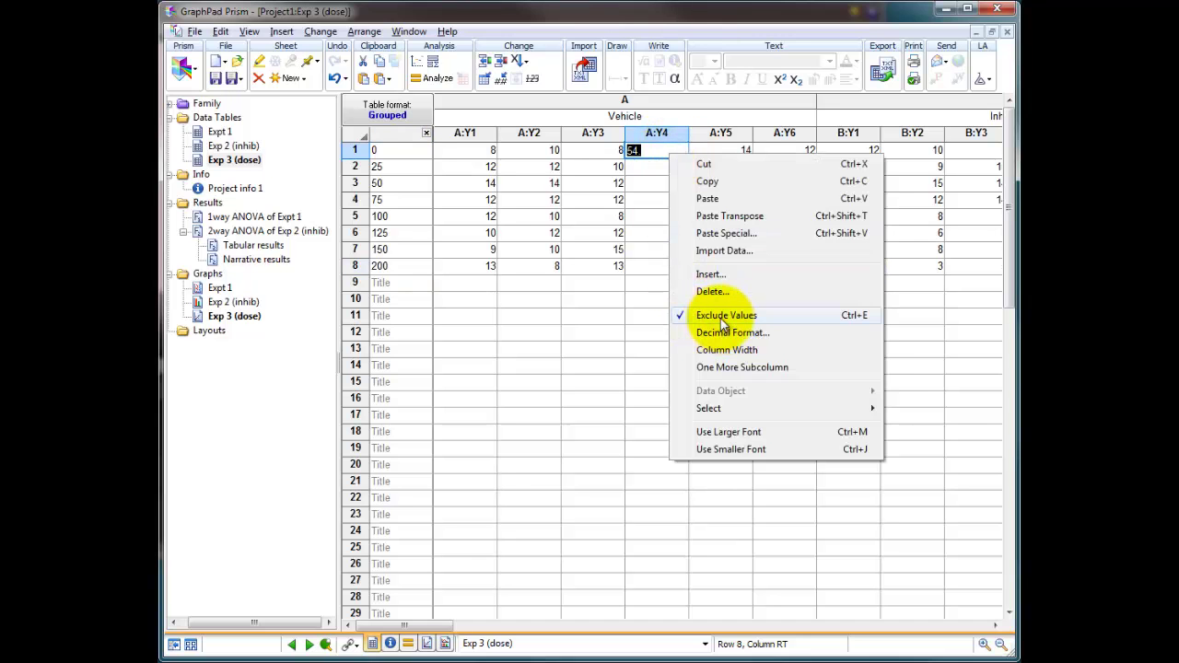
pyautogui.click(621, 313)
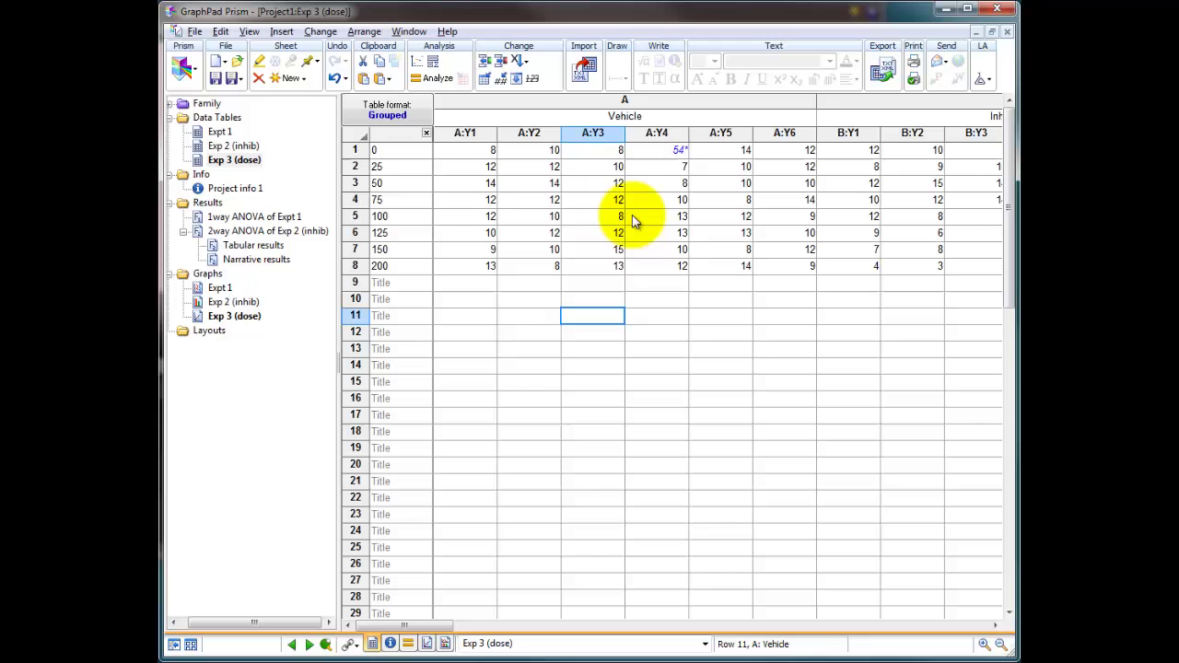
pyautogui.click(235, 316)
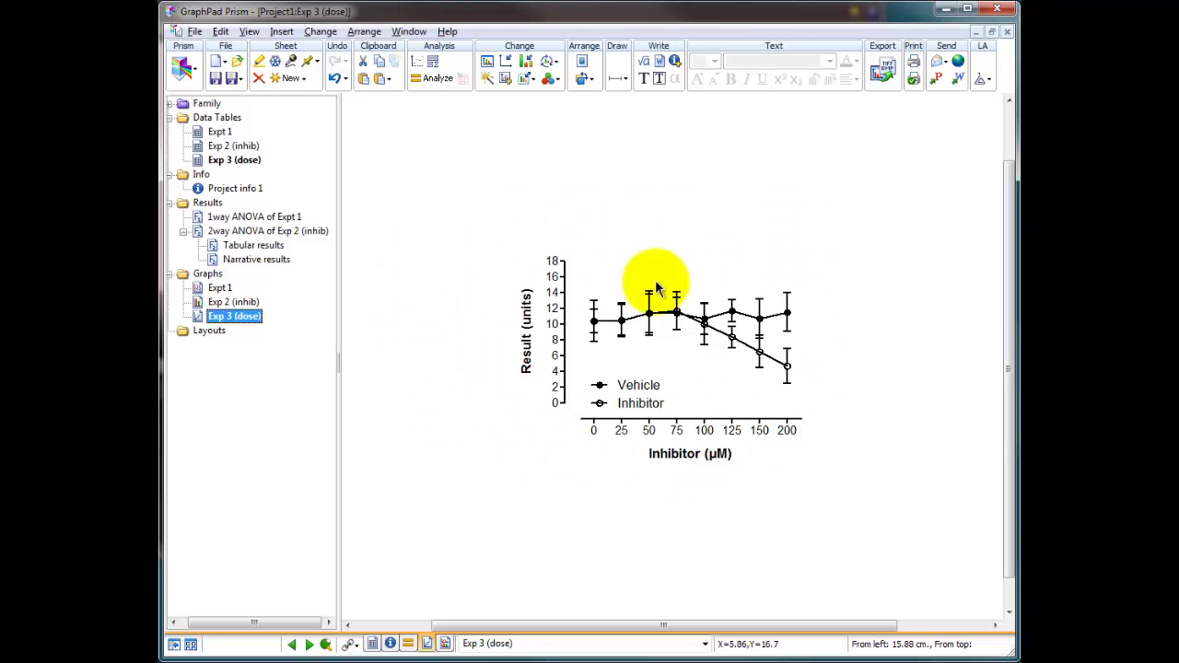
# Change the graph to grouped symbols and lines showing mean with SD error bars
pyautogui.click(487, 63)
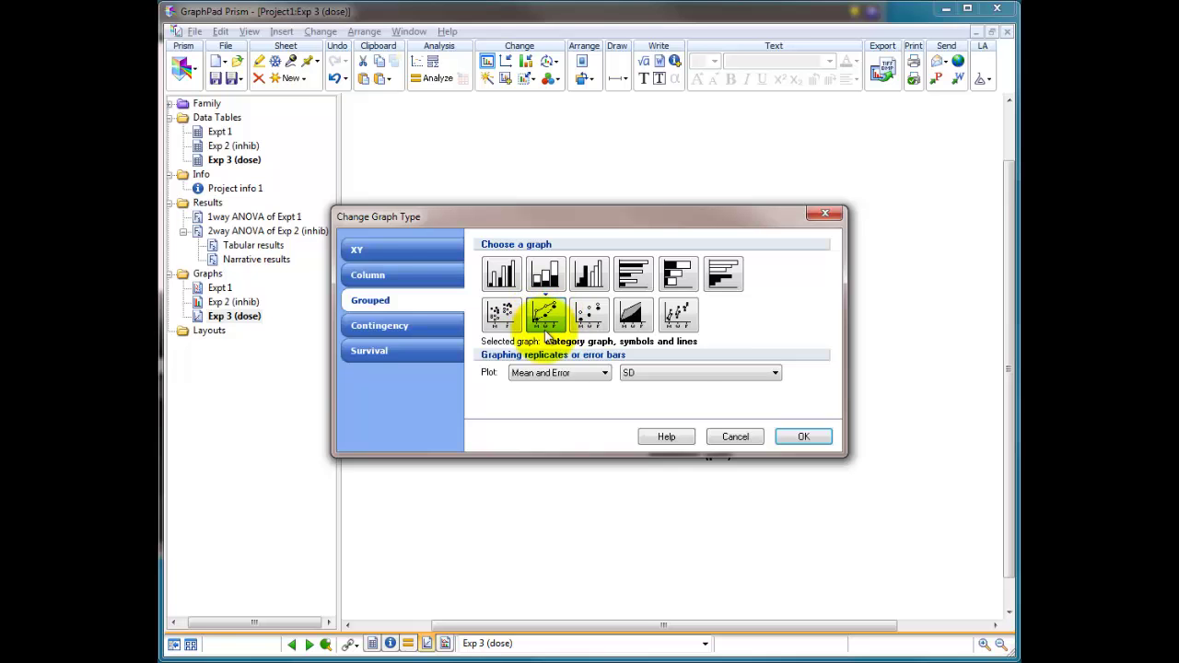
pyautogui.click(802, 438)
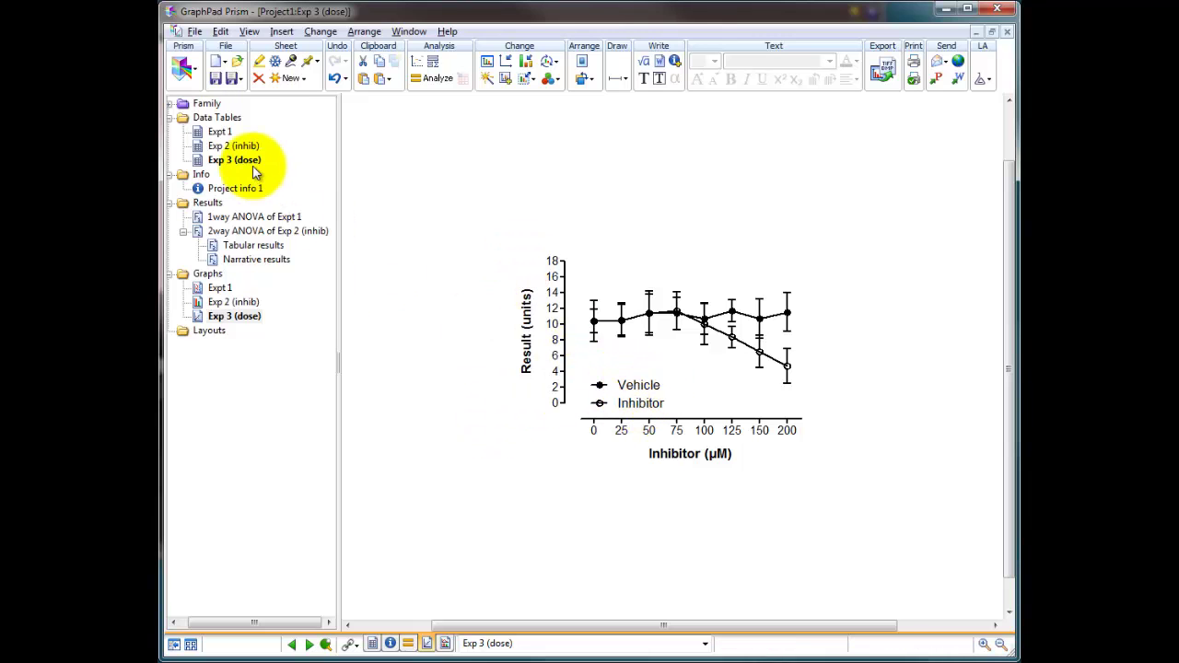
# Run a no-matching two-way ANOVA with Bonferroni post-tests, factors Treatment and Inhibitor Concentration
pyautogui.click(222, 163)
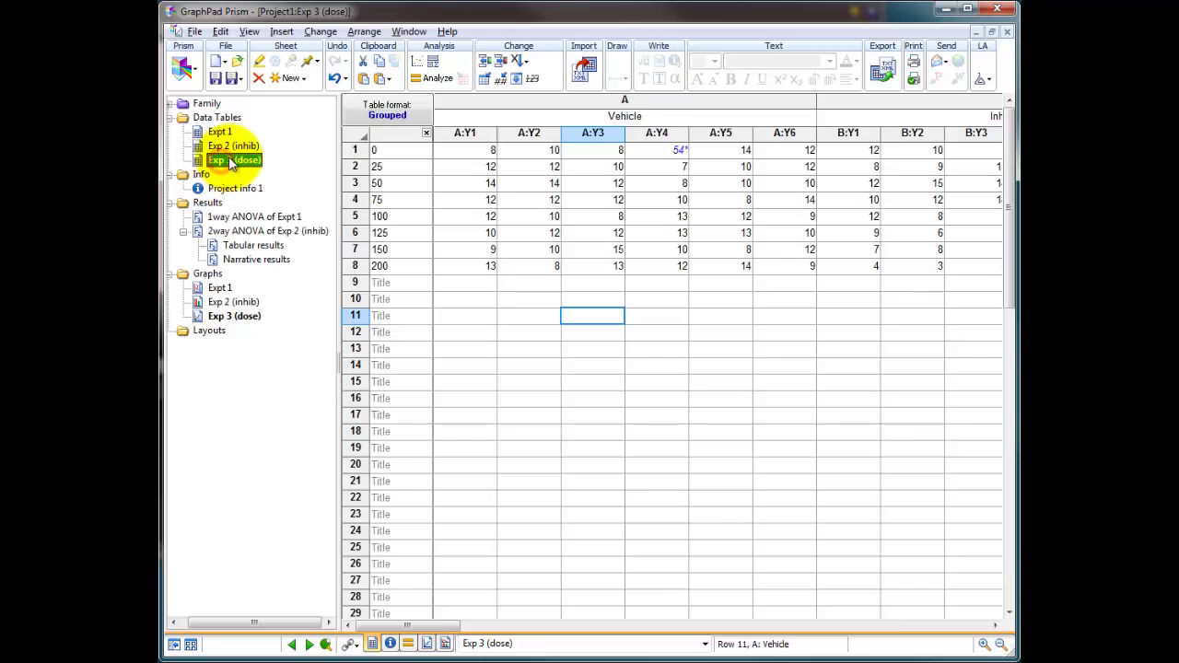
pyautogui.click(424, 81)
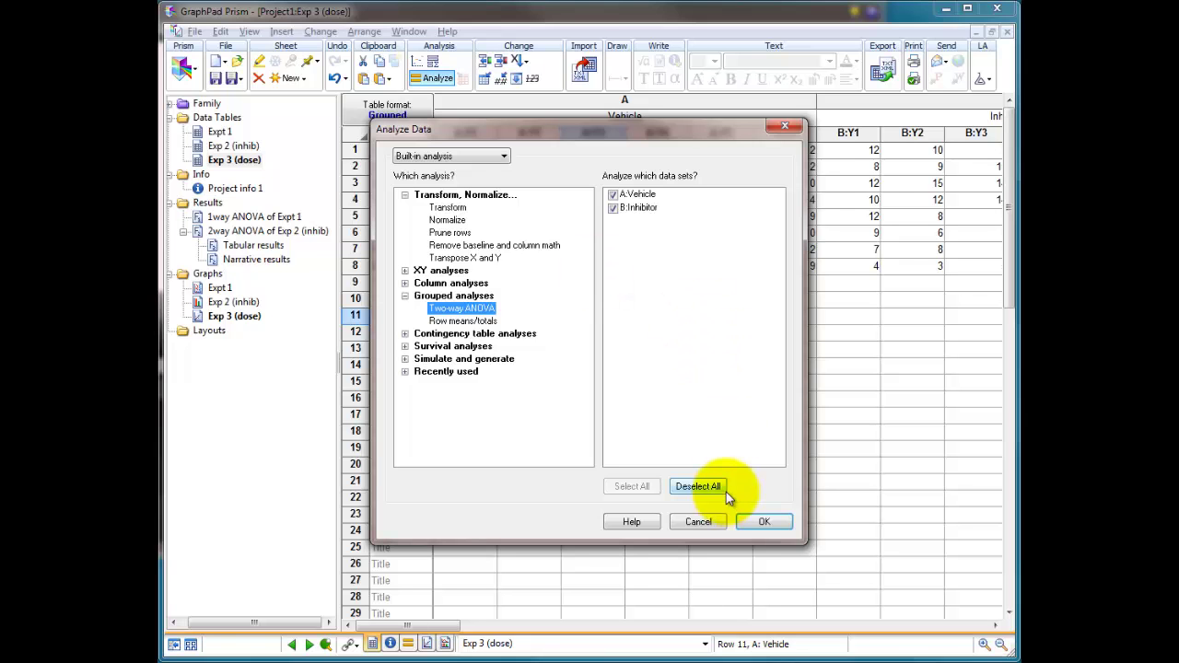
pyautogui.click(761, 522)
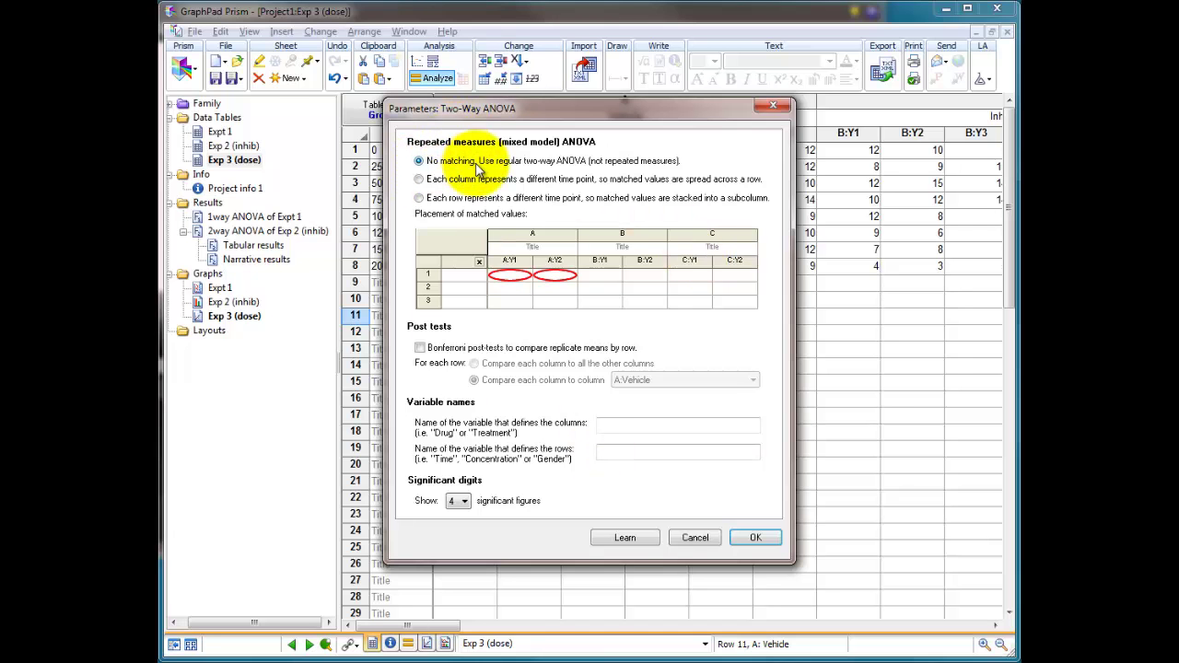
pyautogui.click(420, 348)
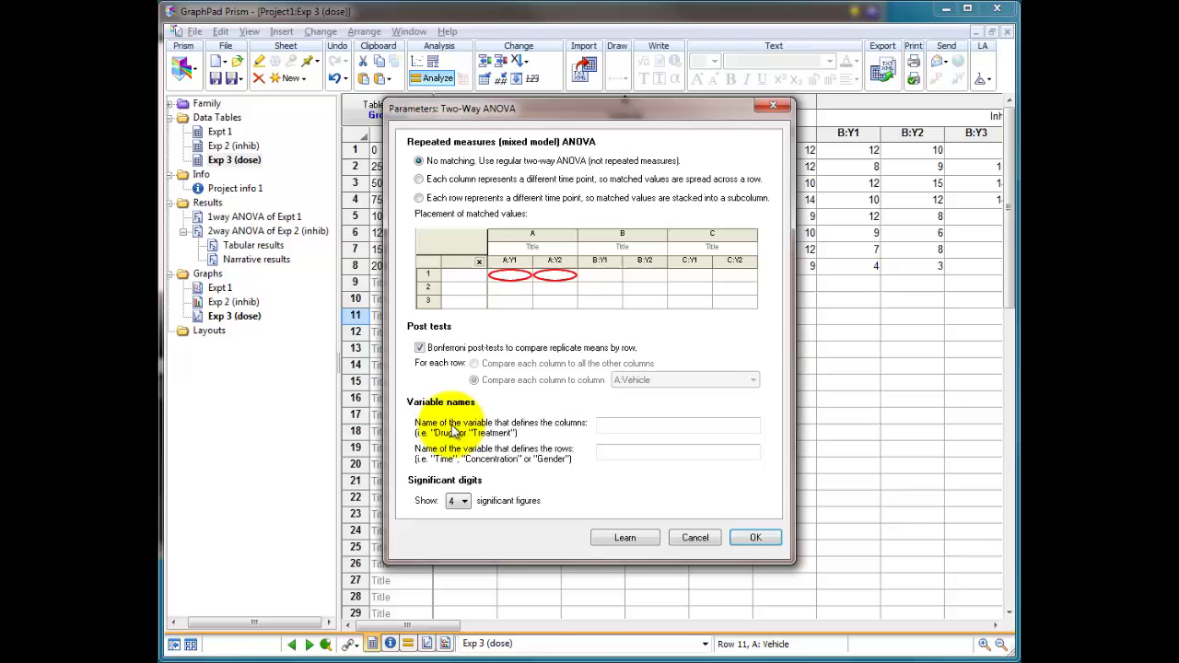
pyautogui.click(605, 426)
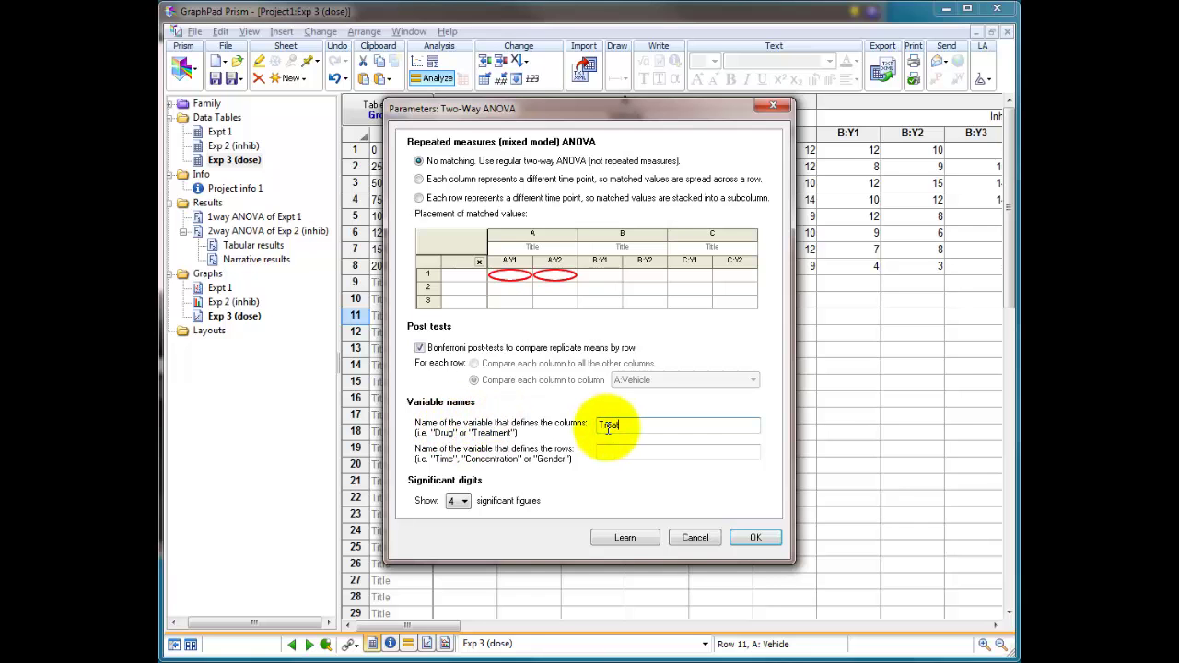
pyautogui.click(610, 452)
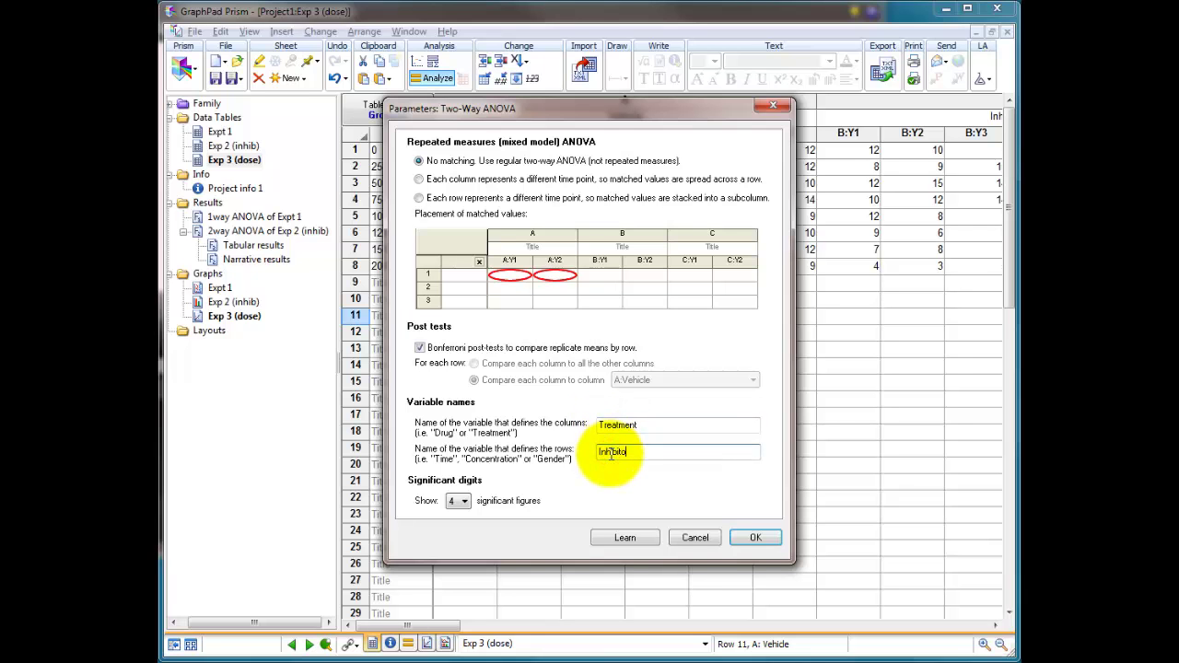
pyautogui.write('Inhibitor Concentration')
pyautogui.click(753, 536)
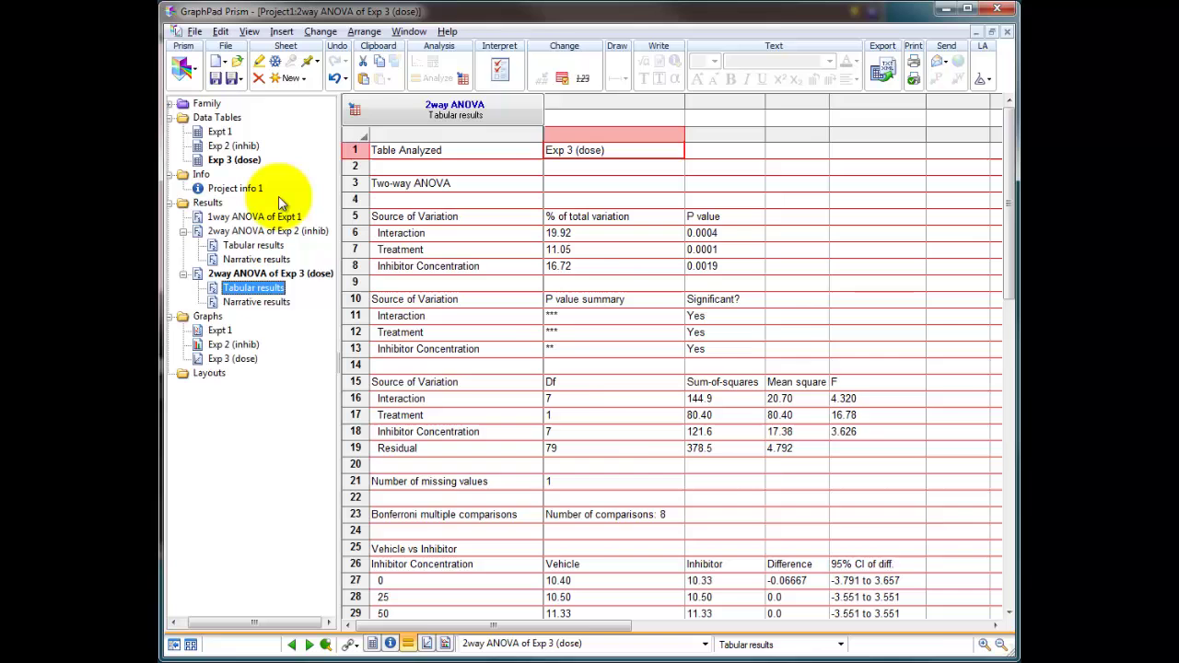
# Look over the Exp 3 (dose) graph and data table, then open the ANOVA Tabular results
pyautogui.click(232, 359)
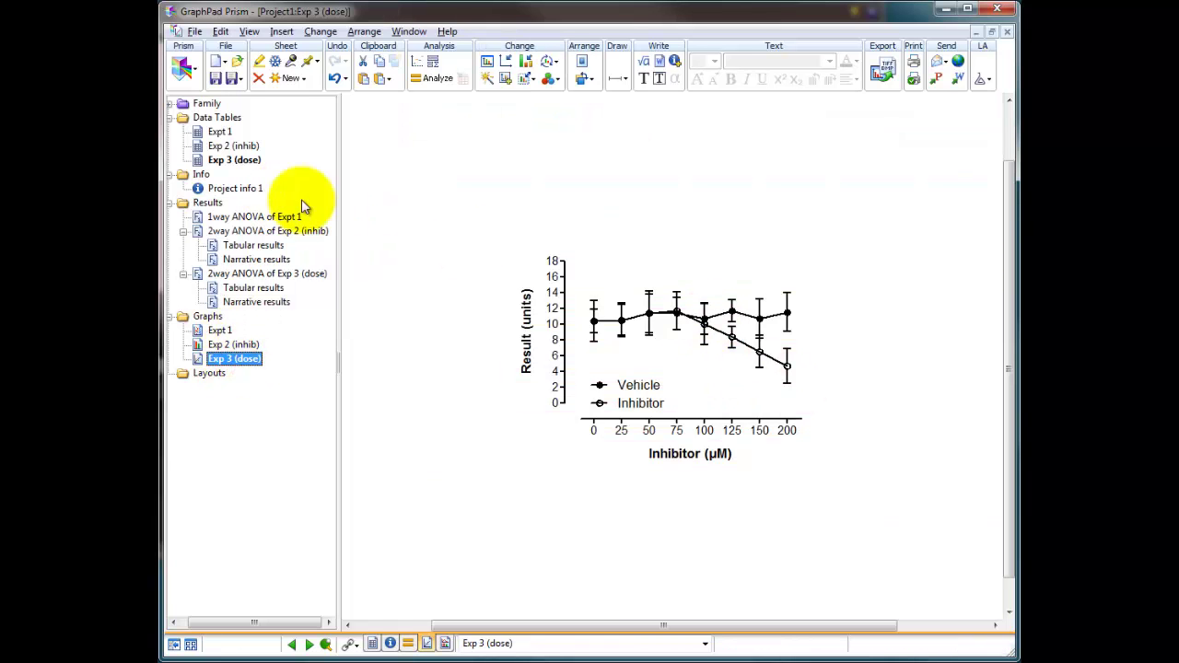
pyautogui.click(238, 161)
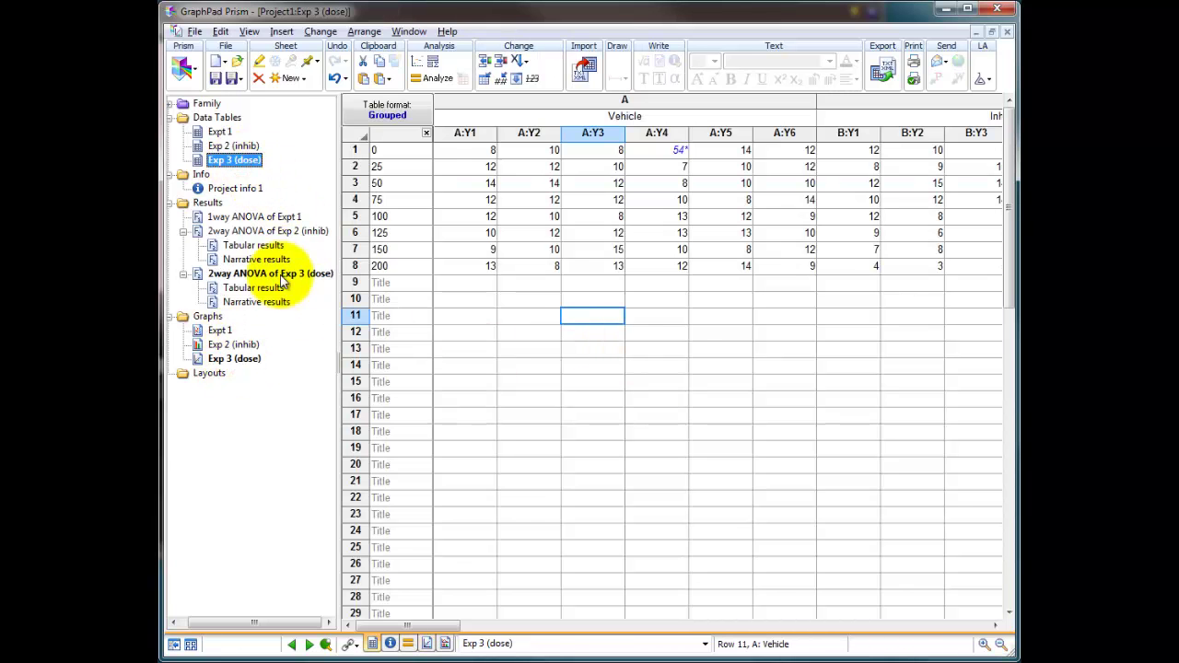
pyautogui.click(272, 275)
# Scroll to the Bonferroni comparisons, highlight the significant concentration rows, then reopen the Exp 3 (dose) graph
pyautogui.scroll(-7, 651, 397)
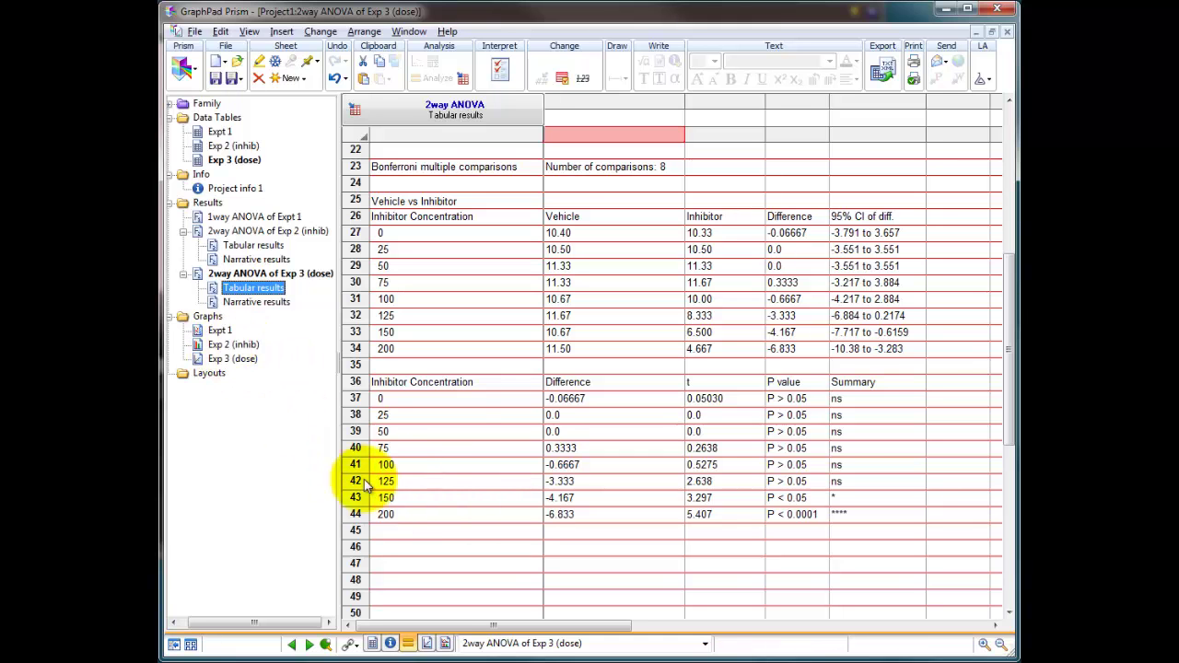
pyautogui.moveTo(392, 465); pyautogui.dragTo(857, 467)
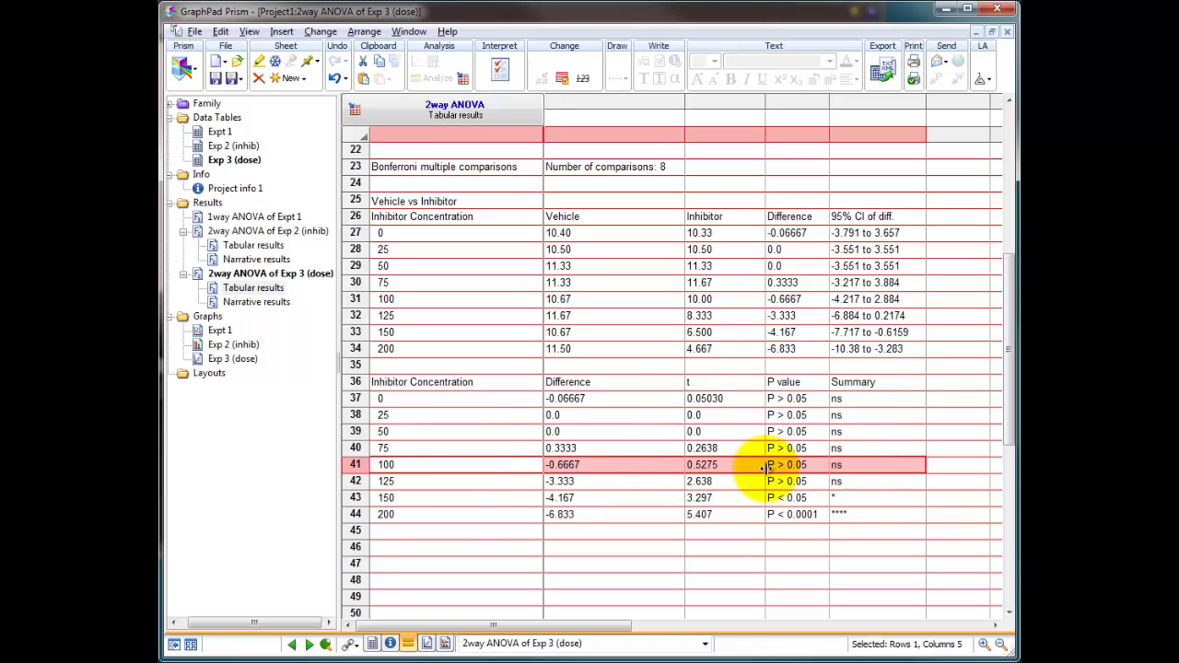
pyautogui.click(438, 514)
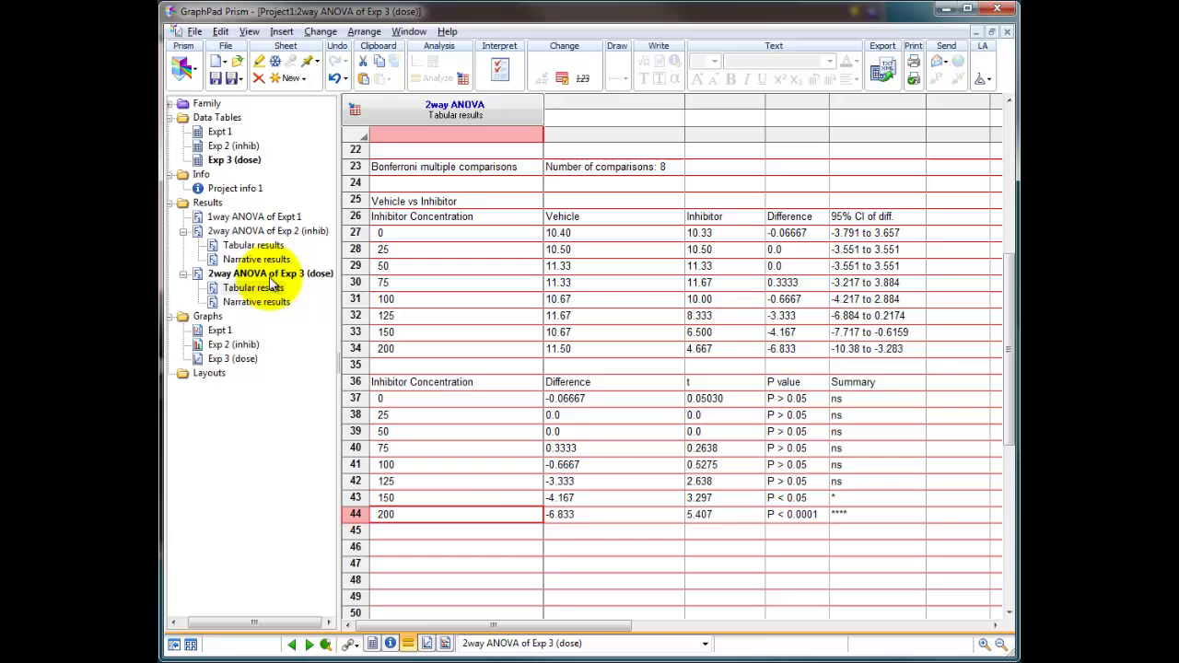
pyautogui.click(233, 358)
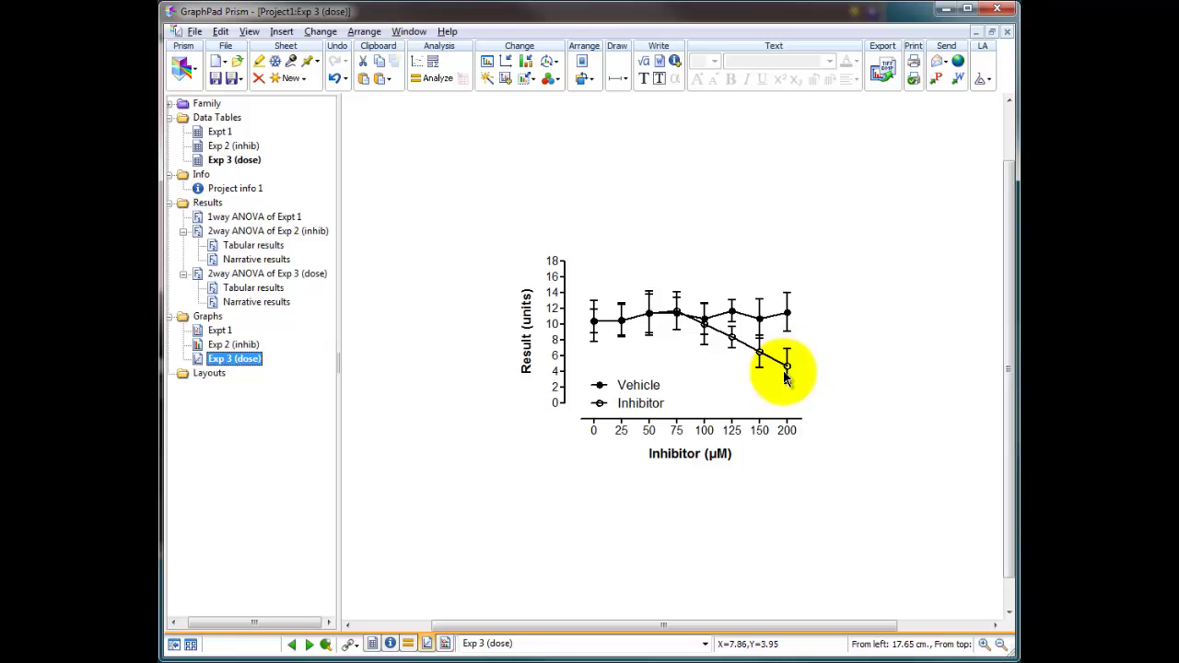
# Add * and **** text labels beneath the Inhibitor points at 150 and 200 µM
pyautogui.click(643, 78)
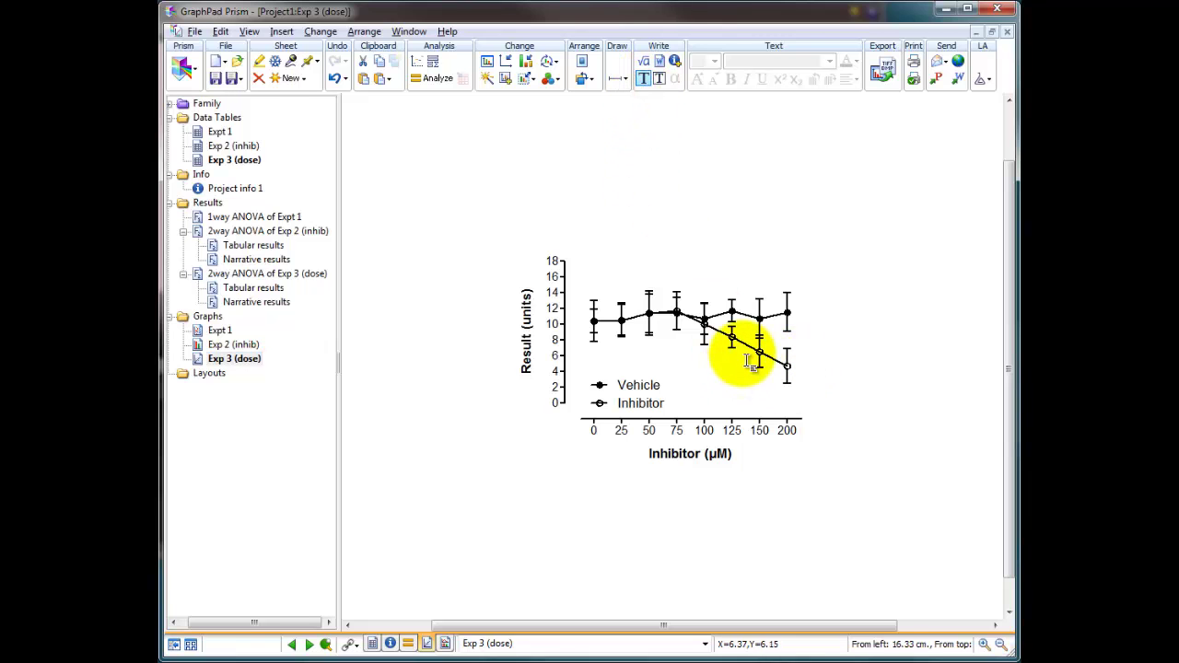
pyautogui.click(741, 353)
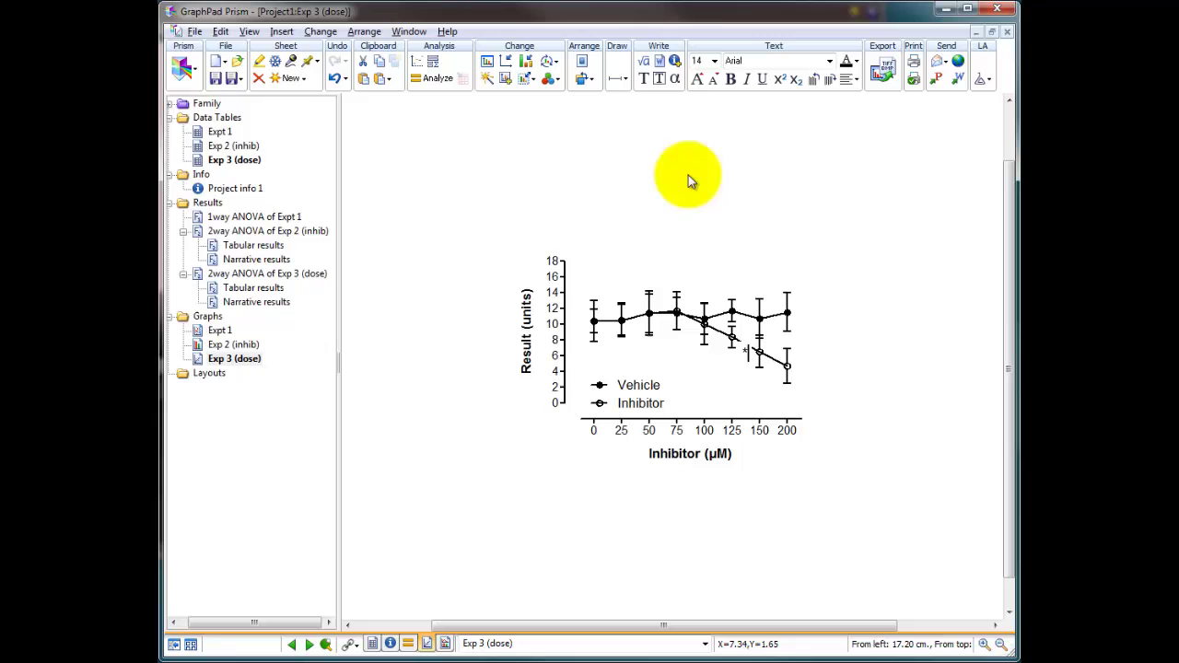
pyautogui.click(643, 78)
pyautogui.click(773, 393)
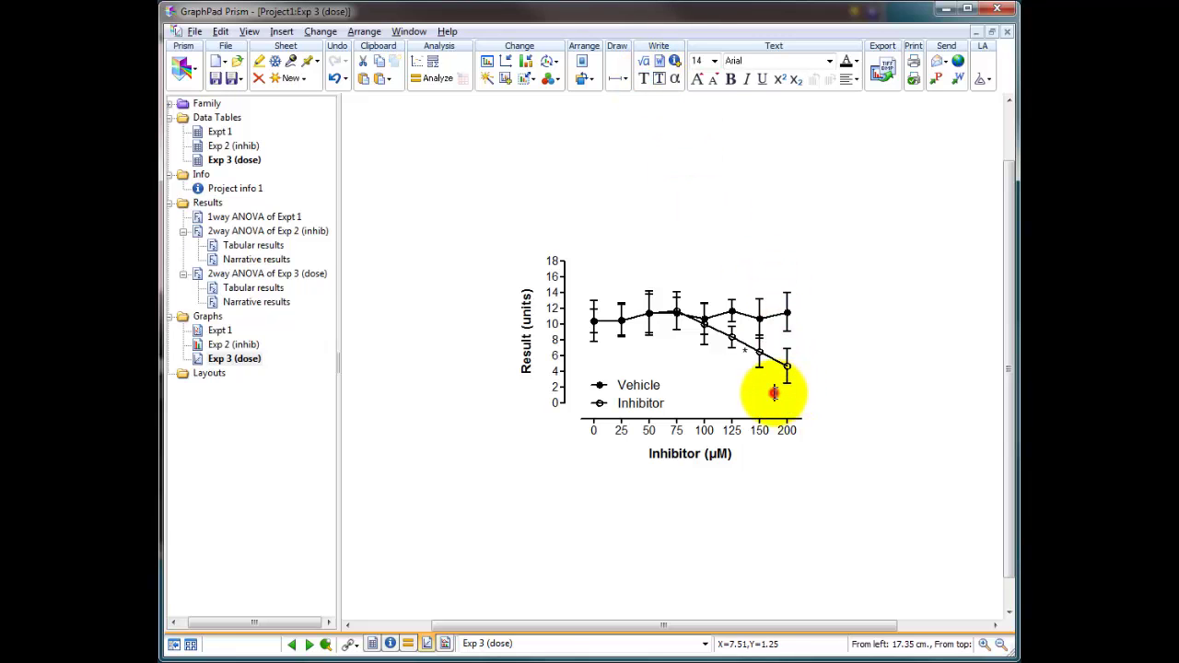
pyautogui.write('*')
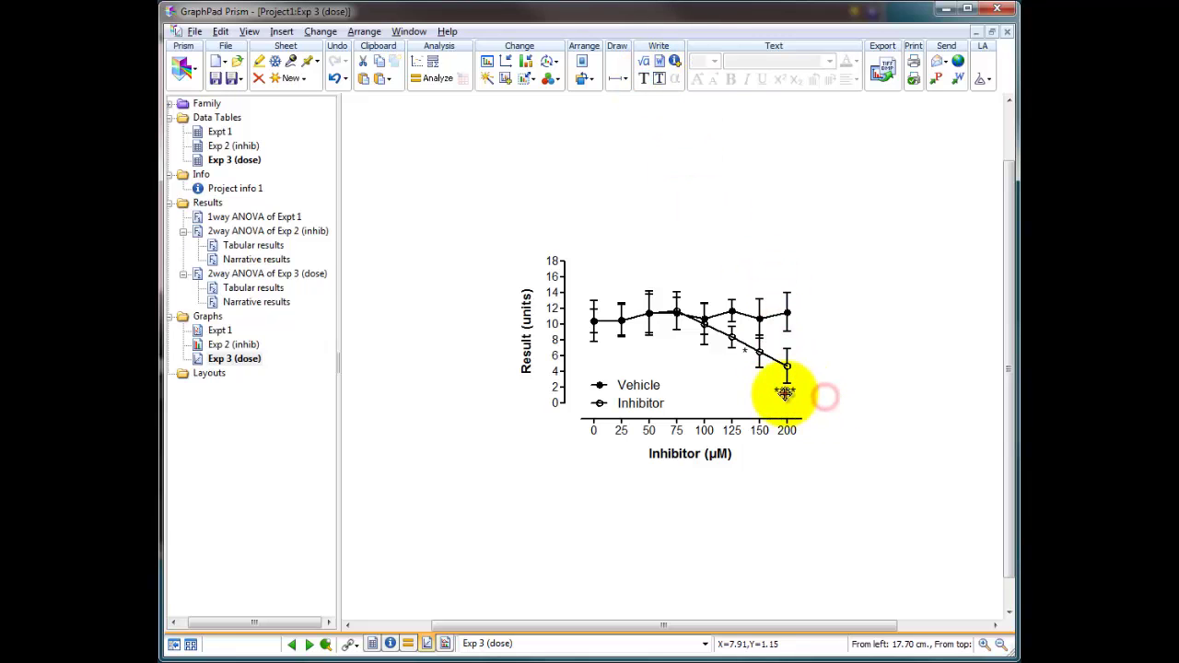
pyautogui.click(788, 393)
pyautogui.moveTo(787, 393); pyautogui.dragTo(761, 380)
pyautogui.moveTo(789, 392); pyautogui.dragTo(784, 394)
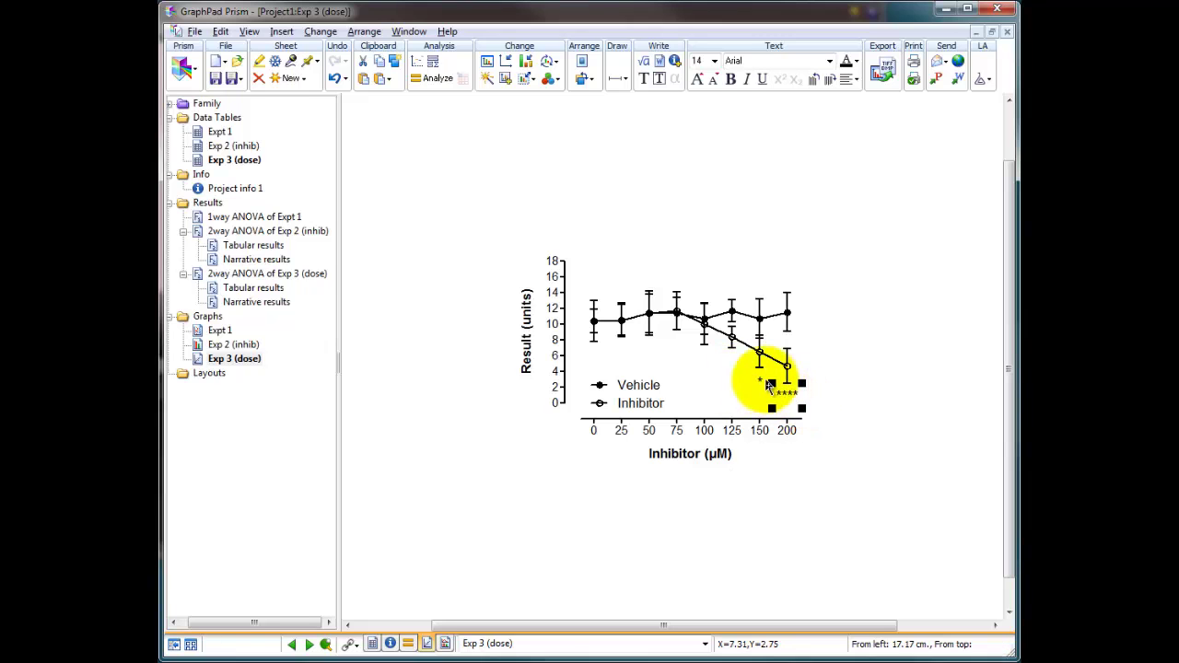
pyautogui.click(763, 379)
pyautogui.click(843, 394)
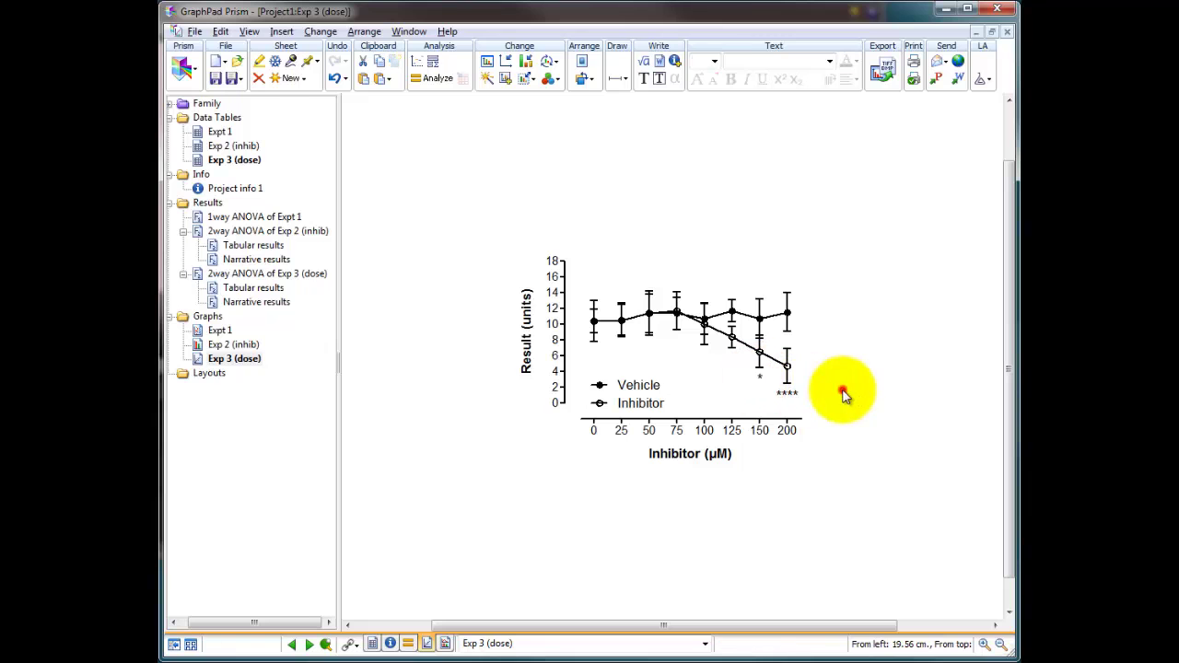